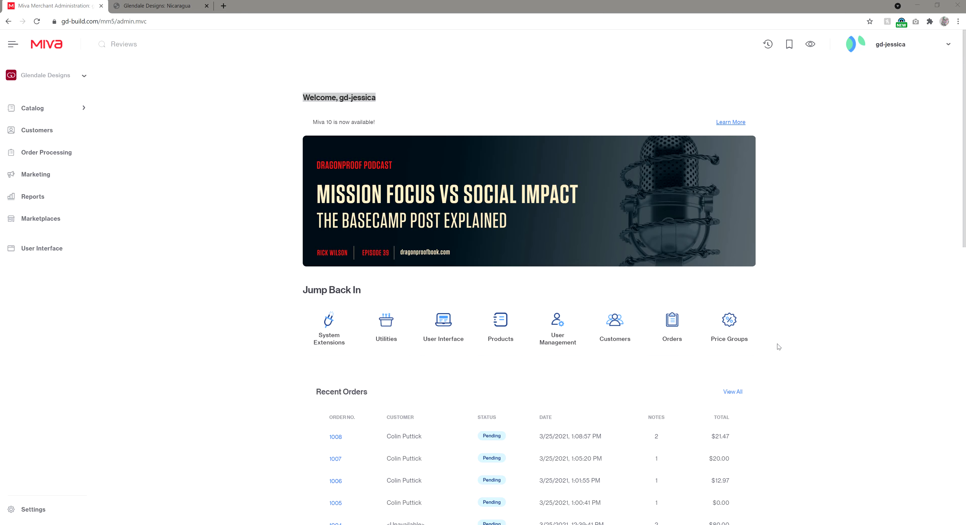
# Go to System Extension Settings via the Settings flyout to see the Nicaragua coffee waitlist entry.
pyautogui.click(779, 346)
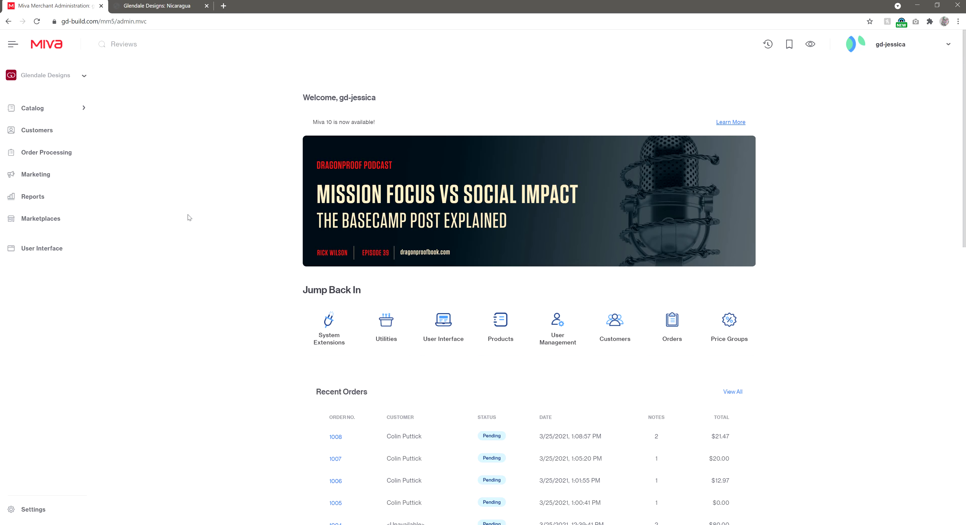
pyautogui.click(148, 50)
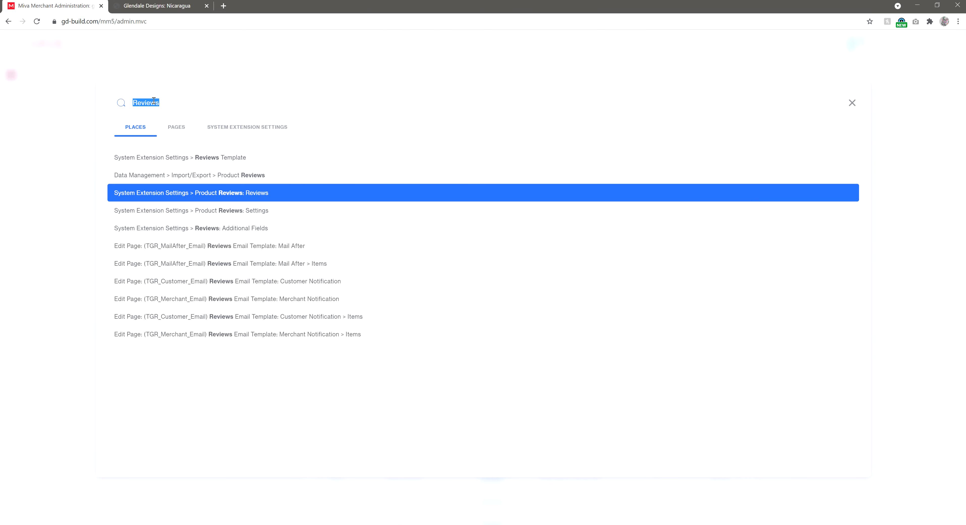
pyautogui.click(68, 342)
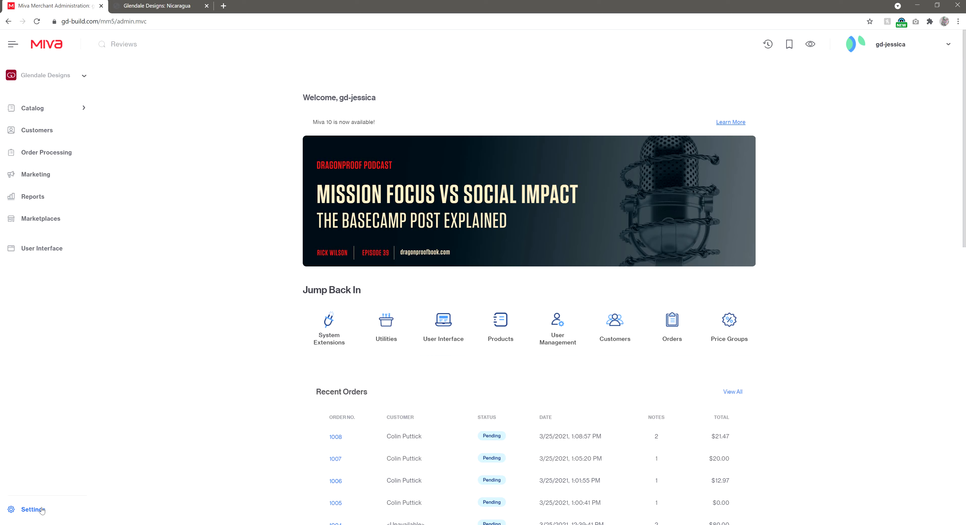
pyautogui.click(33, 509)
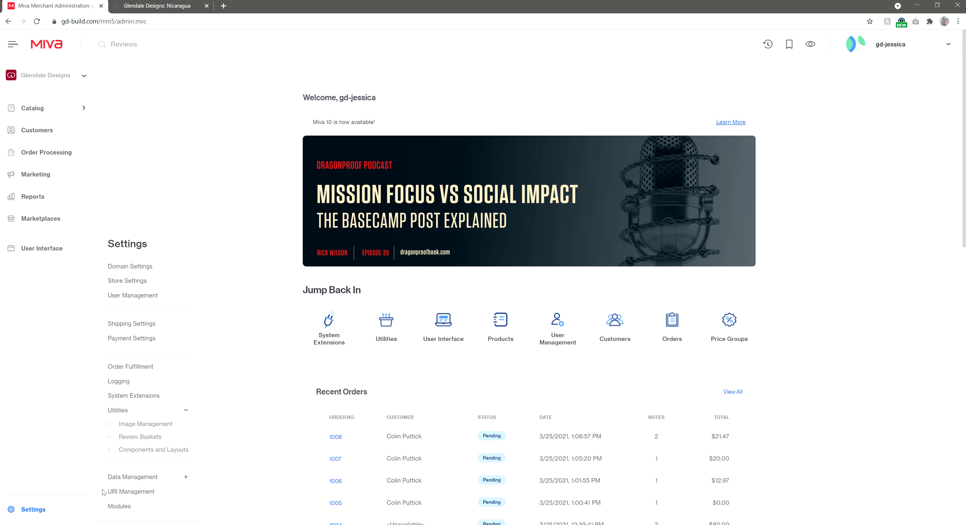
pyautogui.click(134, 396)
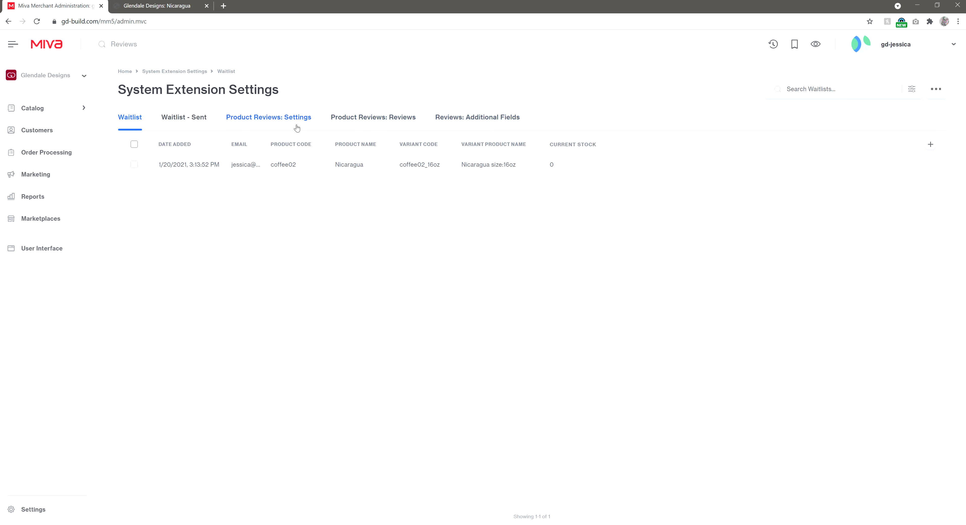
# List the six reviews on the Product Reviews: Reviews tab with Show / Hide Columns open.
pyautogui.click(350, 120)
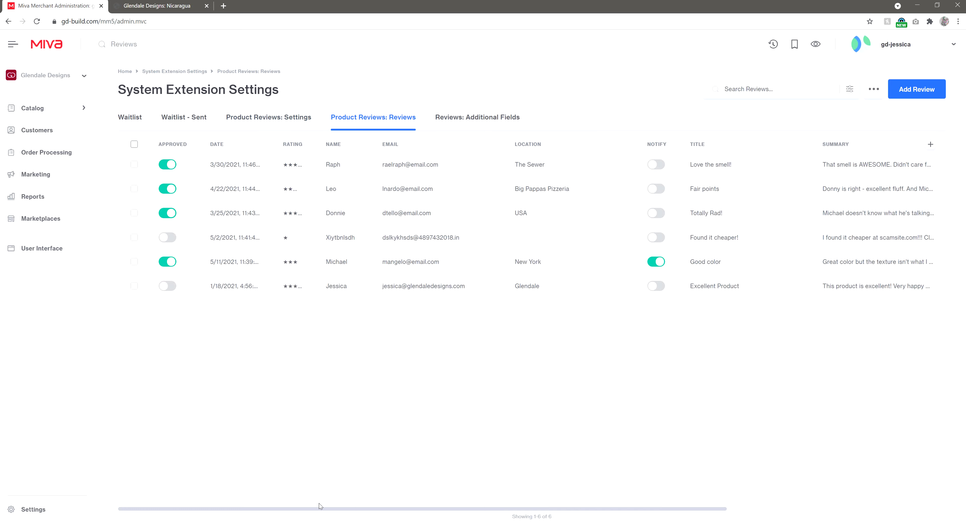
pyautogui.click(929, 145)
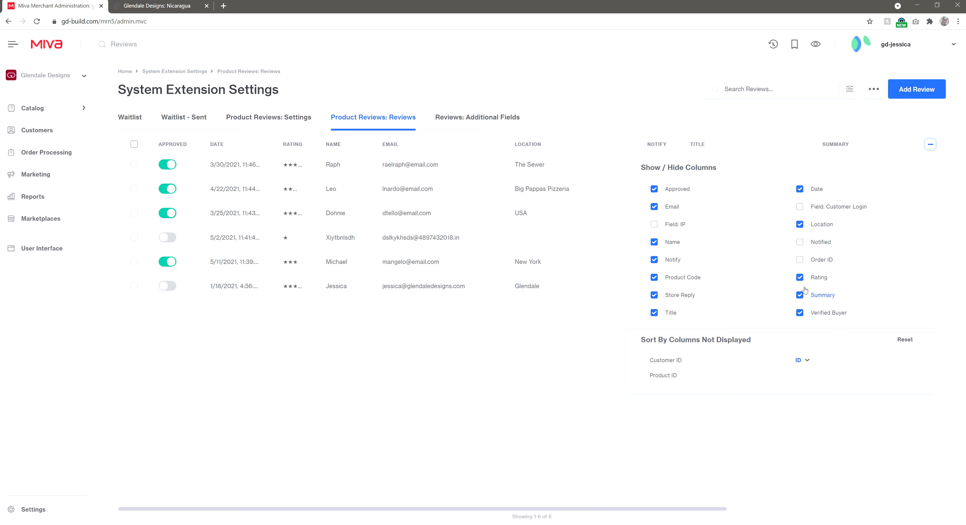
# Leave the Order ID column hidden and close the Show / Hide Columns panel.
pyautogui.click(800, 261)
pyautogui.click(800, 264)
pyautogui.click(930, 145)
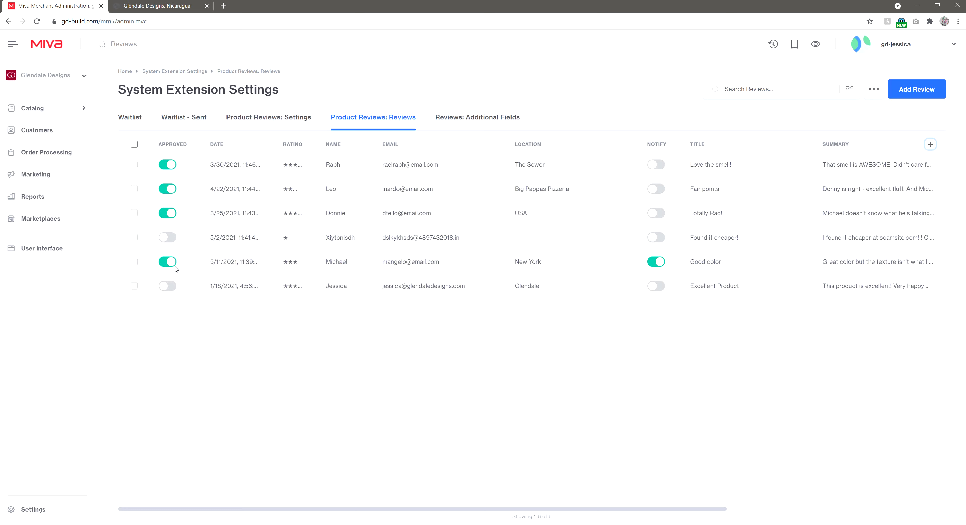
# Leave the Excellent Product review unapproved and scroll right to the Store Reply column.
pyautogui.click(167, 287)
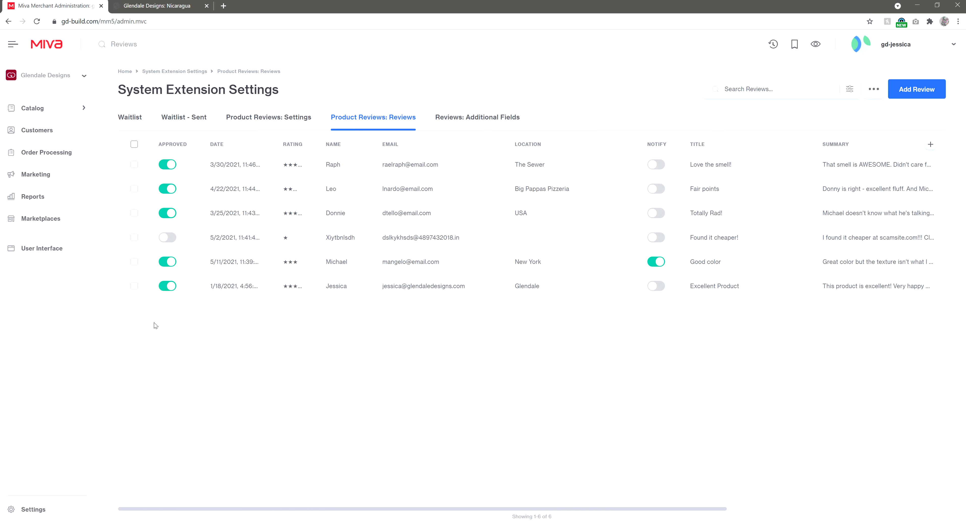
pyautogui.click(171, 286)
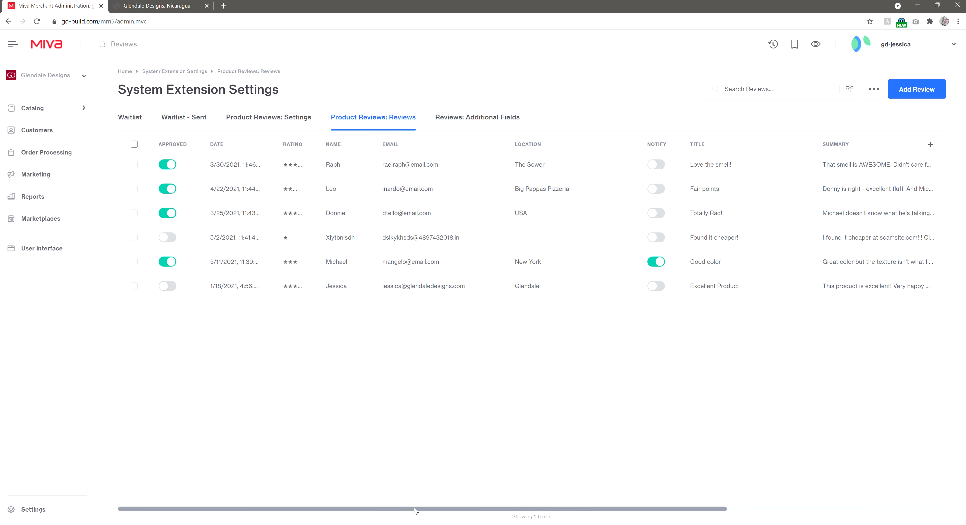
pyautogui.moveTo(414, 507); pyautogui.dragTo(667, 518)
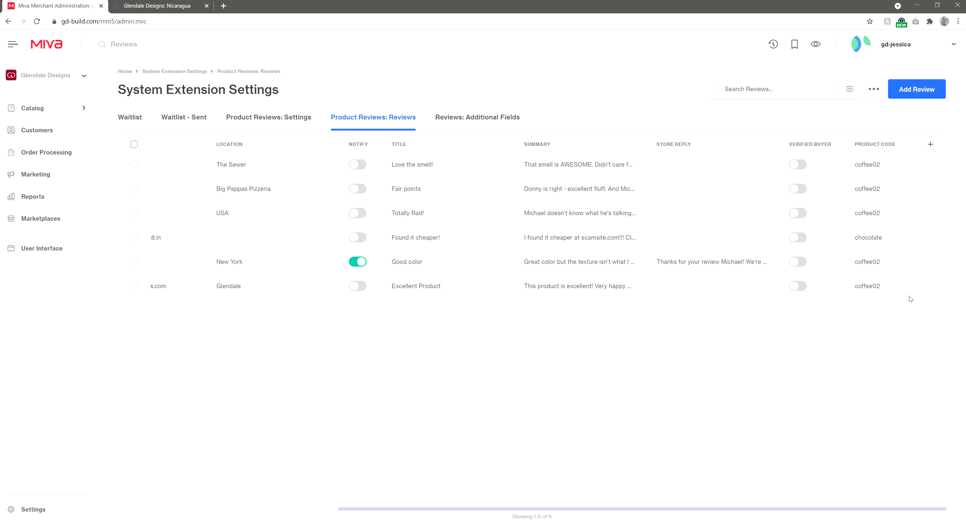
# Try in-line editing on the first review and then all six reviews, cancelling both.
pyautogui.moveTo(644, 171)
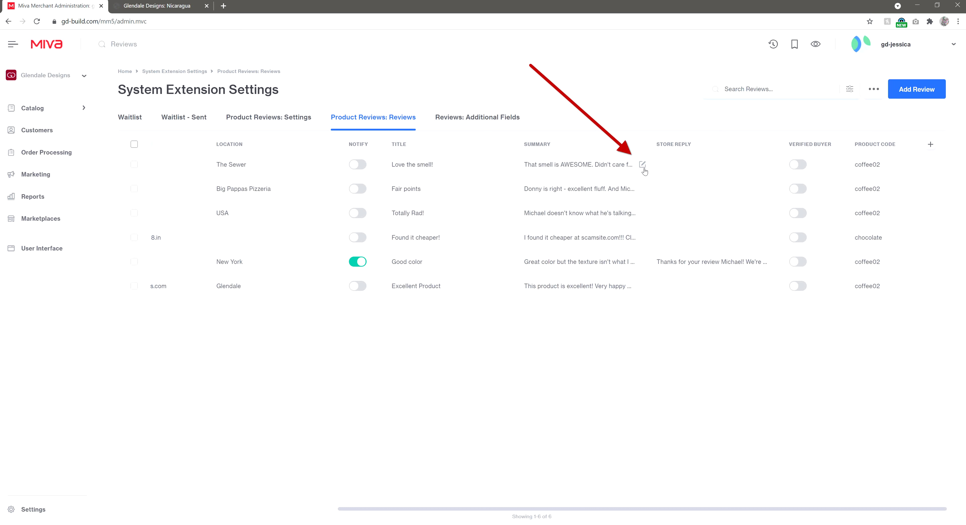
pyautogui.click(644, 166)
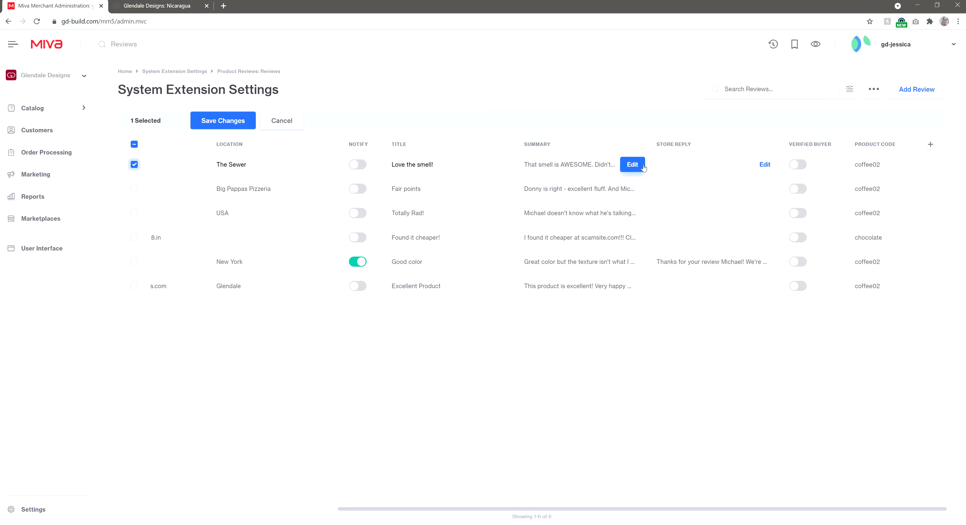
pyautogui.click(288, 124)
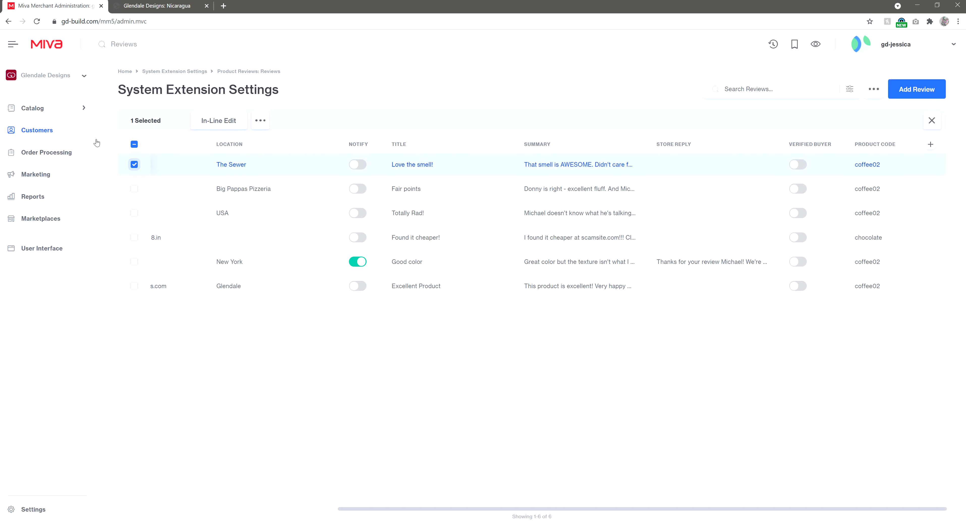
pyautogui.click(134, 145)
pyautogui.click(134, 145)
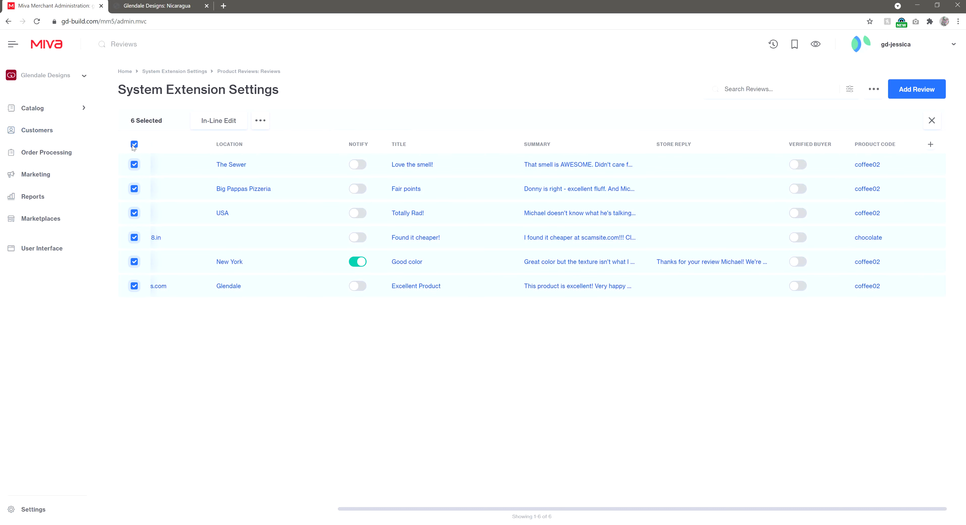
pyautogui.click(210, 124)
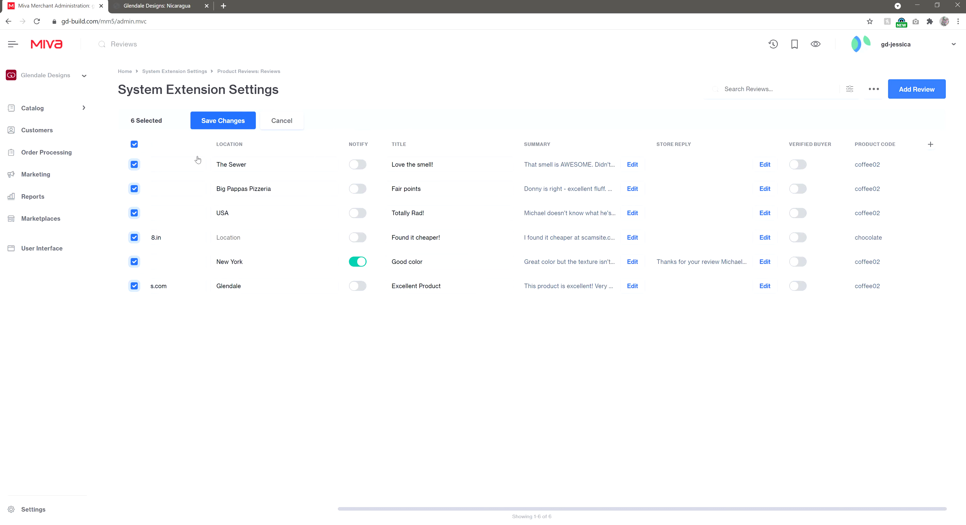
pyautogui.click(290, 124)
# Open the 'Love the smell!' review's full summary in the Edit Summary editor.
pyautogui.moveTo(491, 506); pyautogui.dragTo(710, 507)
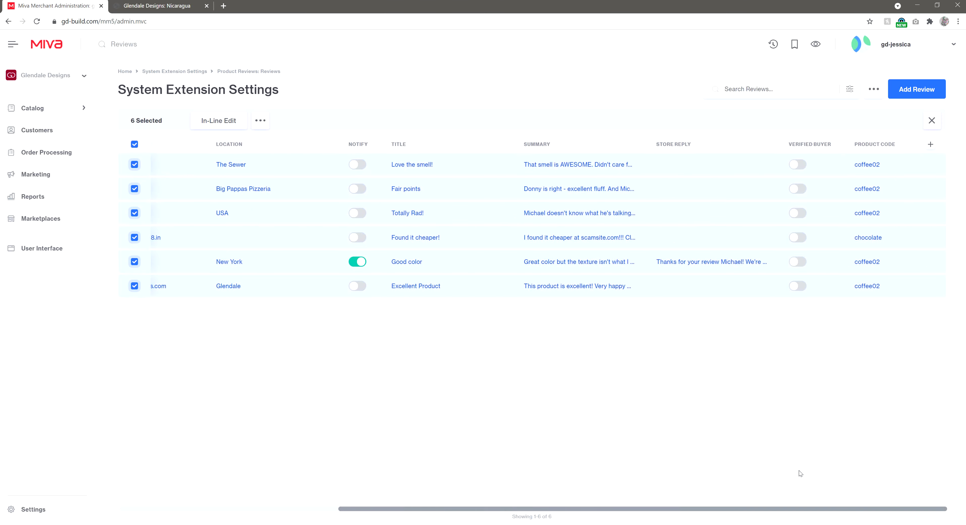
pyautogui.click(638, 165)
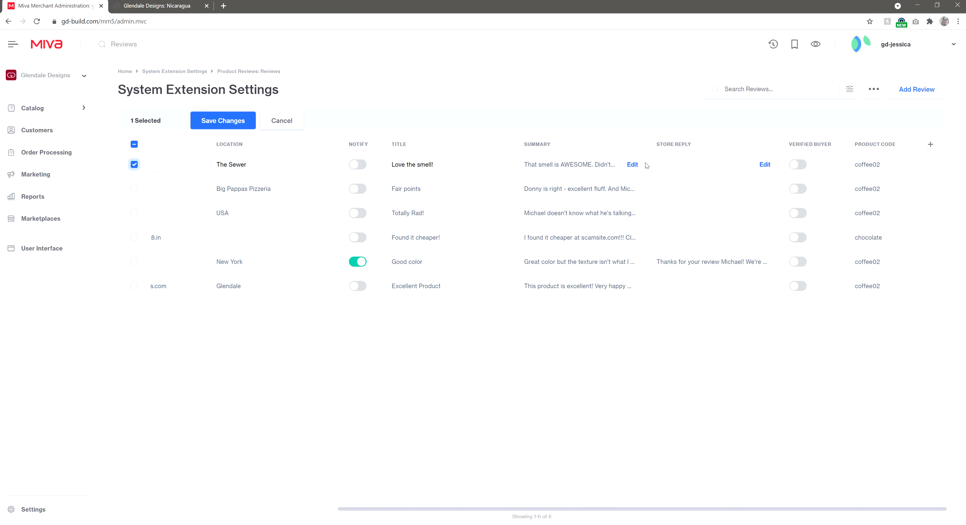
pyautogui.click(640, 168)
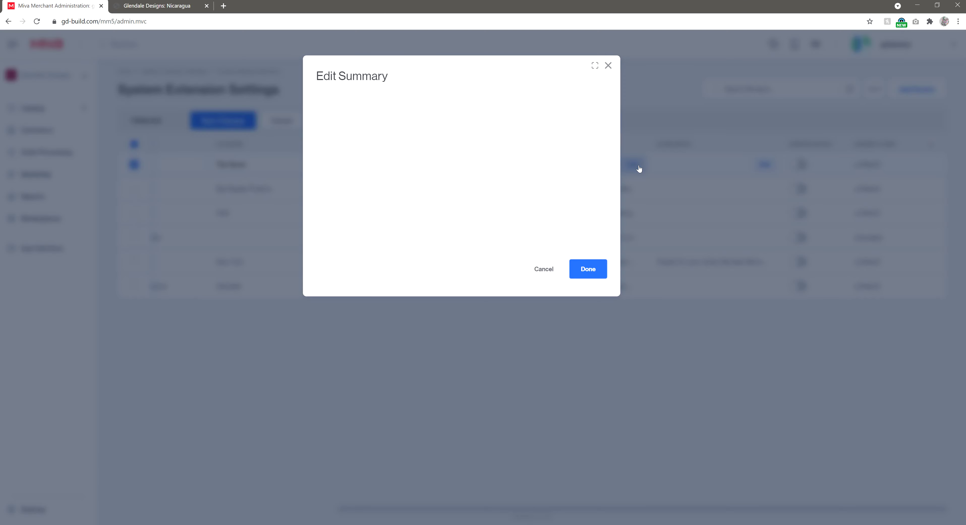
# Close Edit Summary unchanged and discard the empty store reply for 'Love the smell!'.
pyautogui.click(608, 67)
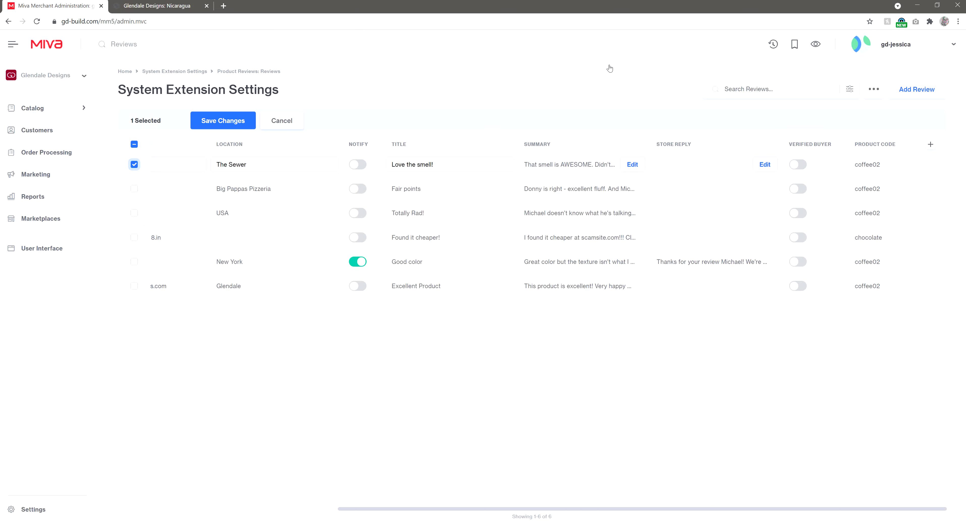
pyautogui.click(765, 166)
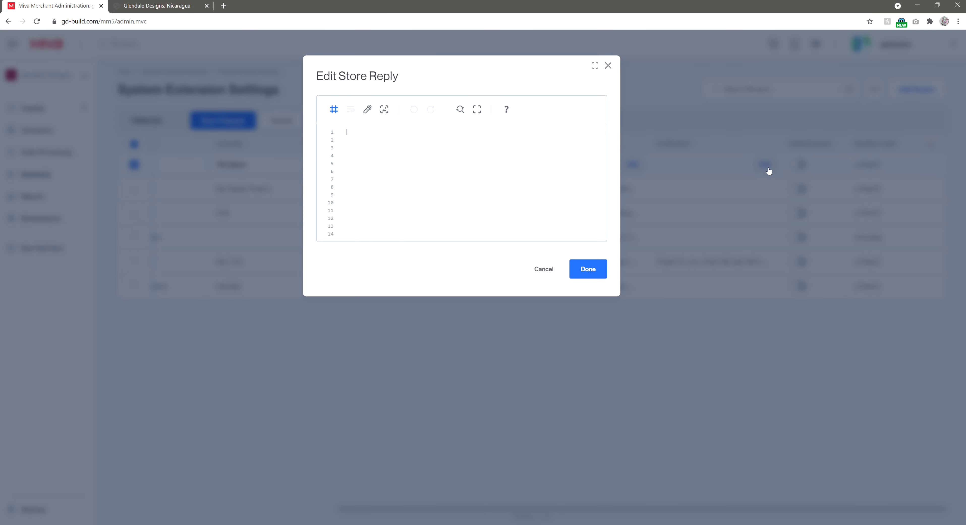
pyautogui.click(544, 269)
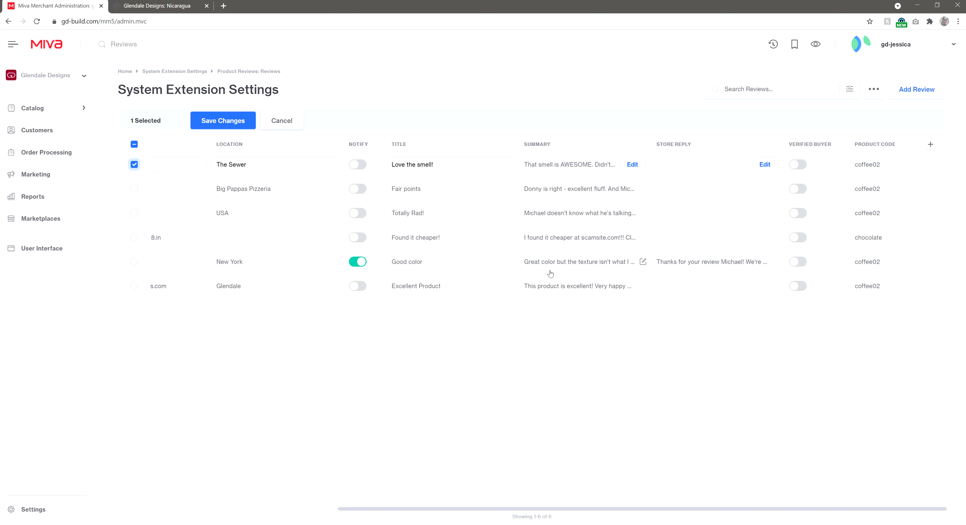
# Check the store-owner note under Good color on the storefront, then return to the admin reviews list.
pyautogui.click(188, 11)
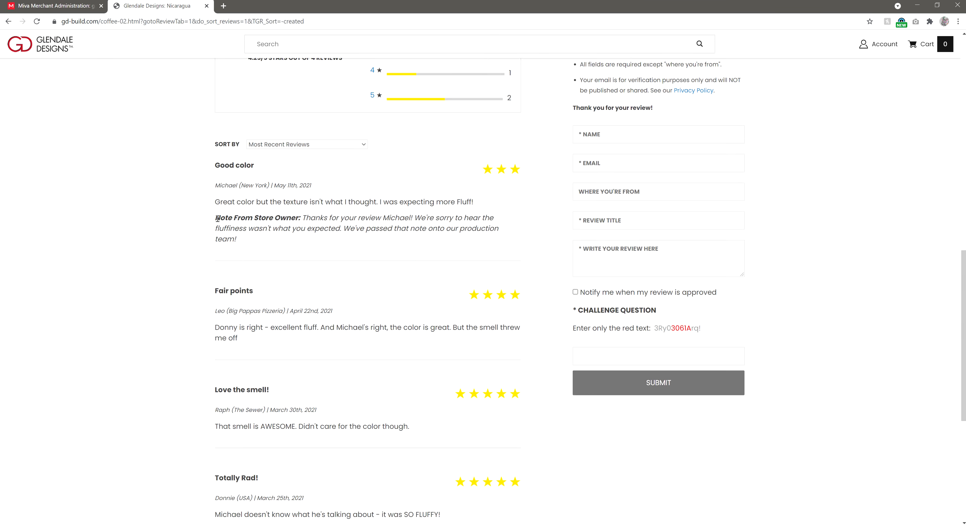
pyautogui.moveTo(217, 218); pyautogui.dragTo(253, 246)
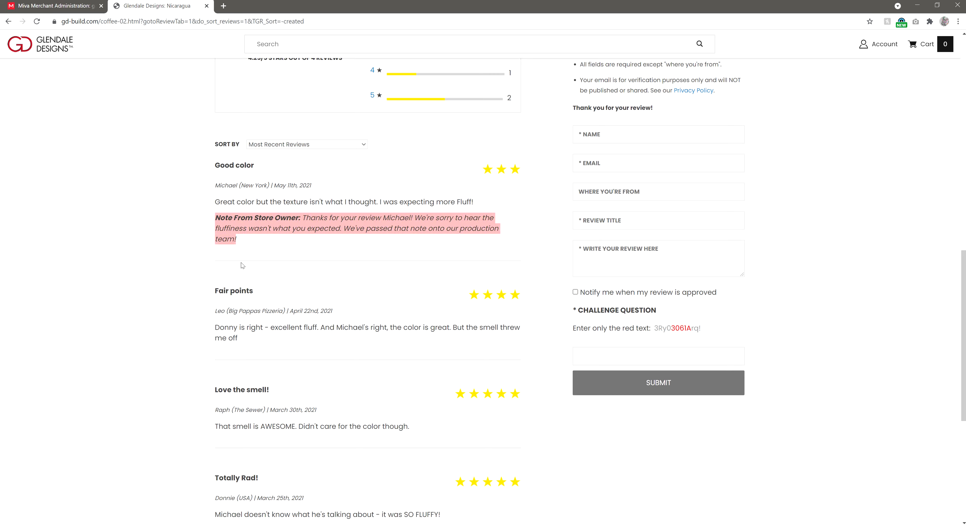
pyautogui.click(90, 4)
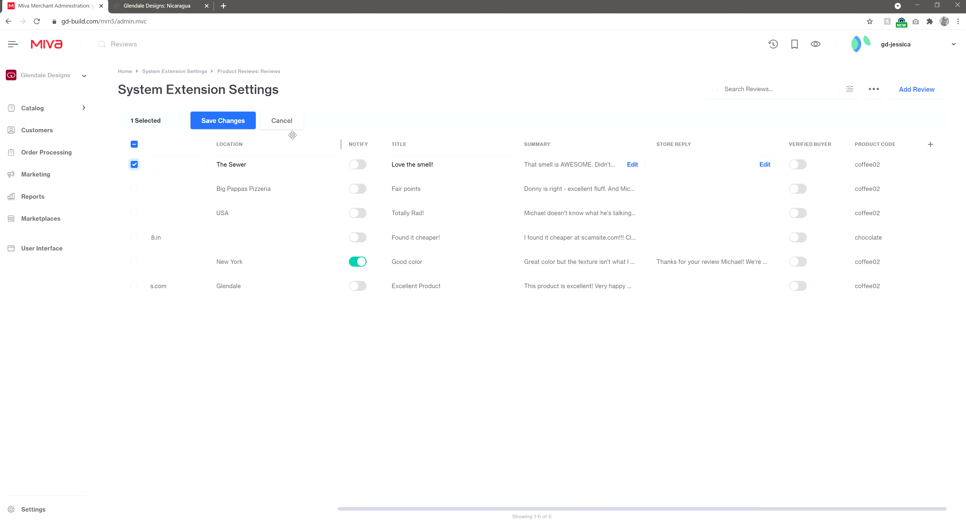
# Cancel inline editing, clear the row selection, and keep Location optional in Product Reviews settings.
pyautogui.click(286, 120)
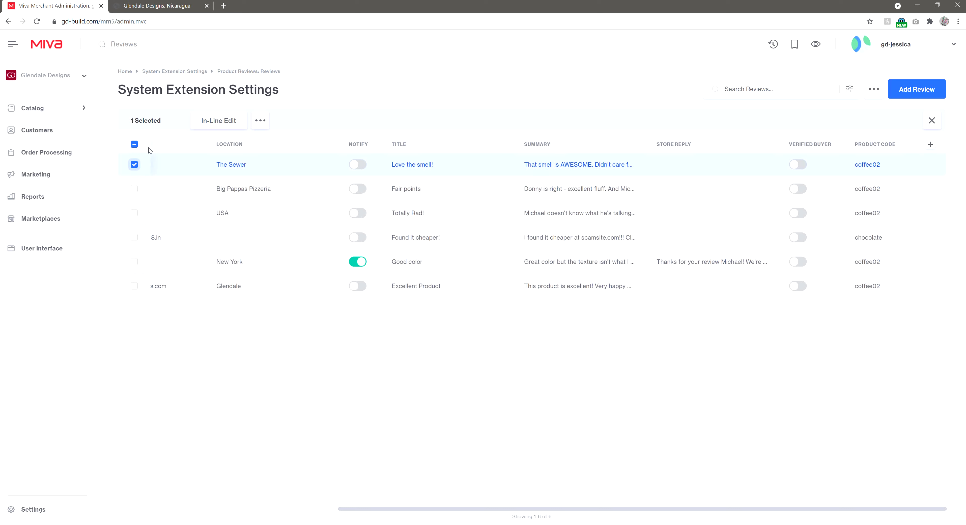
pyautogui.click(135, 145)
pyautogui.click(241, 117)
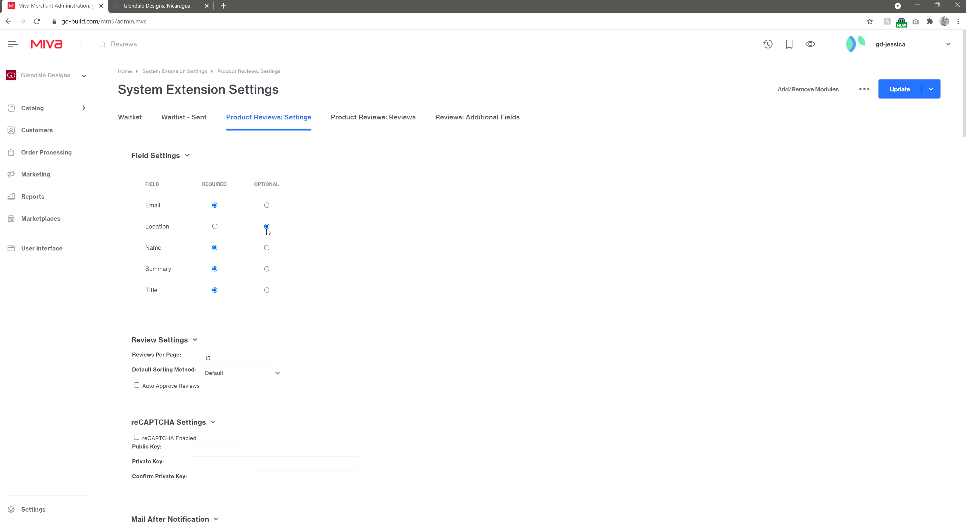
pyautogui.click(214, 226)
pyautogui.click(266, 227)
# Change Mail After Notification's Send After from 7 to 21 days after Shipment Date.
pyautogui.scroll(-7, 205, 318)
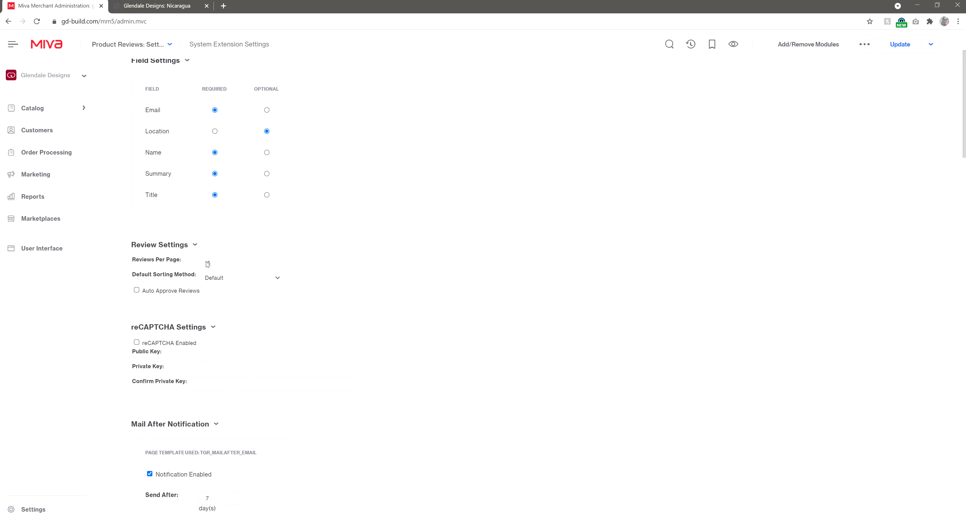
pyautogui.scroll(-5, 207, 264)
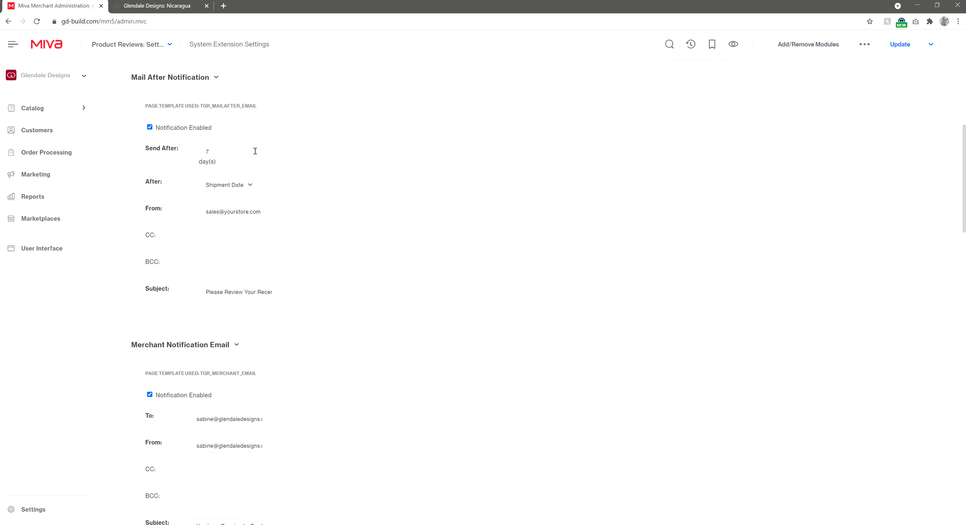
pyautogui.click(221, 151)
pyautogui.press('BackSpace')
pyautogui.write('21')
pyautogui.click(344, 244)
pyautogui.click(250, 186)
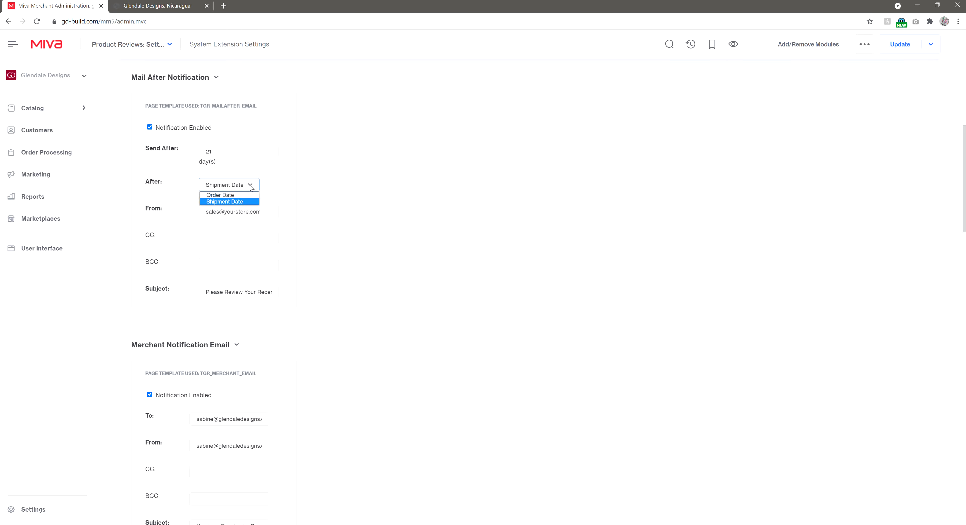
pyautogui.click(251, 186)
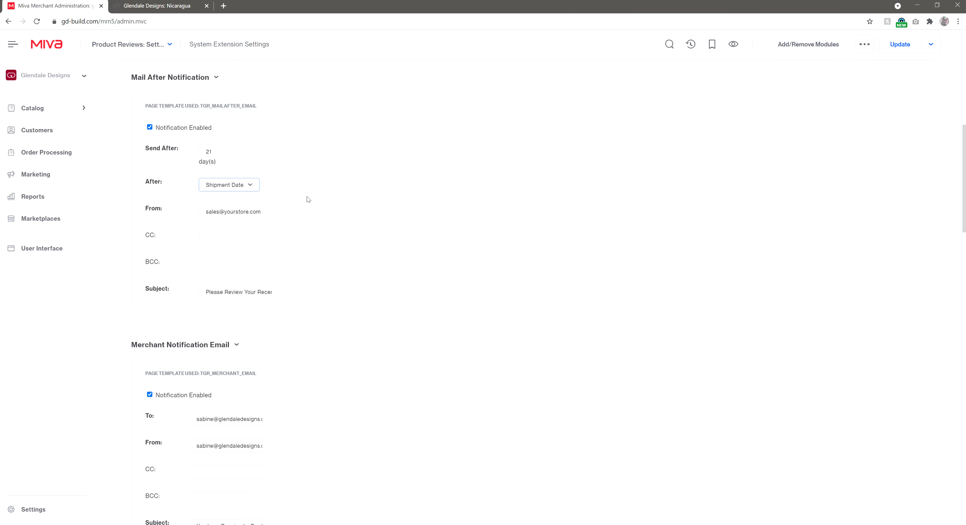
pyautogui.scroll(10, 300, 275)
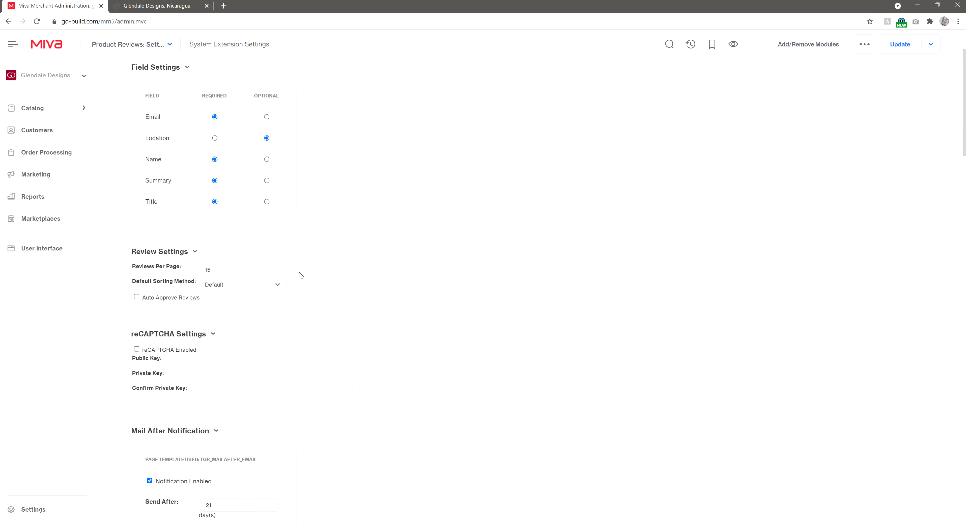
# View the Nicaragua coffee's storefront reviews, scrolling up to the Reviews heading and rating summary.
pyautogui.click(184, 7)
pyautogui.scroll(-3, 300, 203)
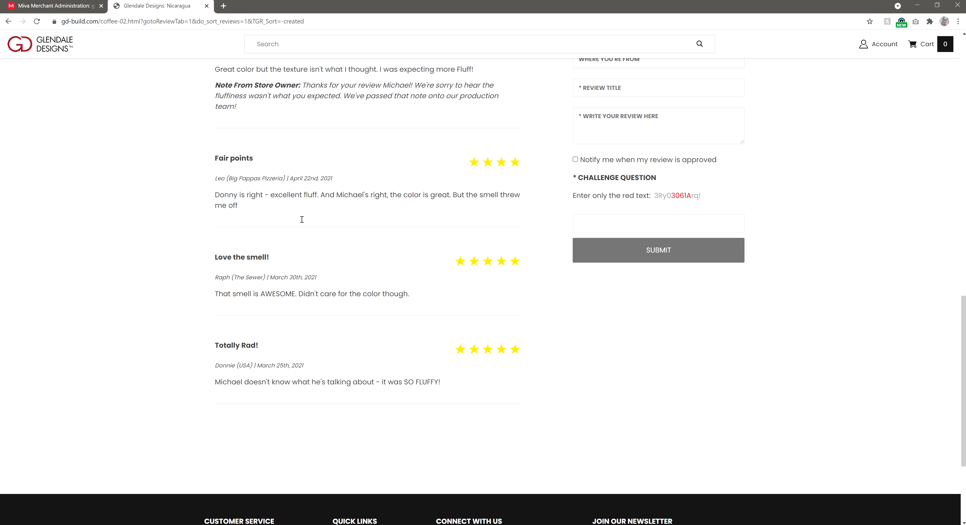
pyautogui.scroll(1, 302, 219)
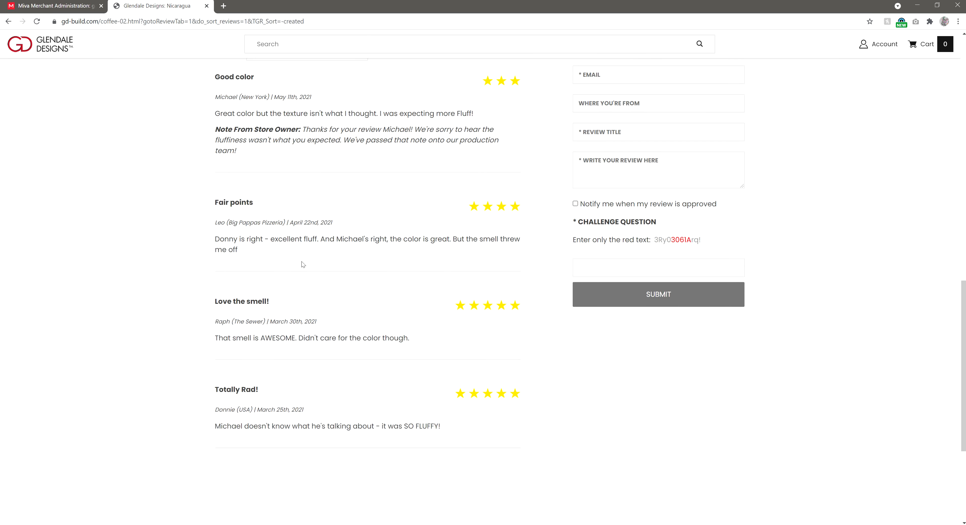
pyautogui.scroll(5, 206, 266)
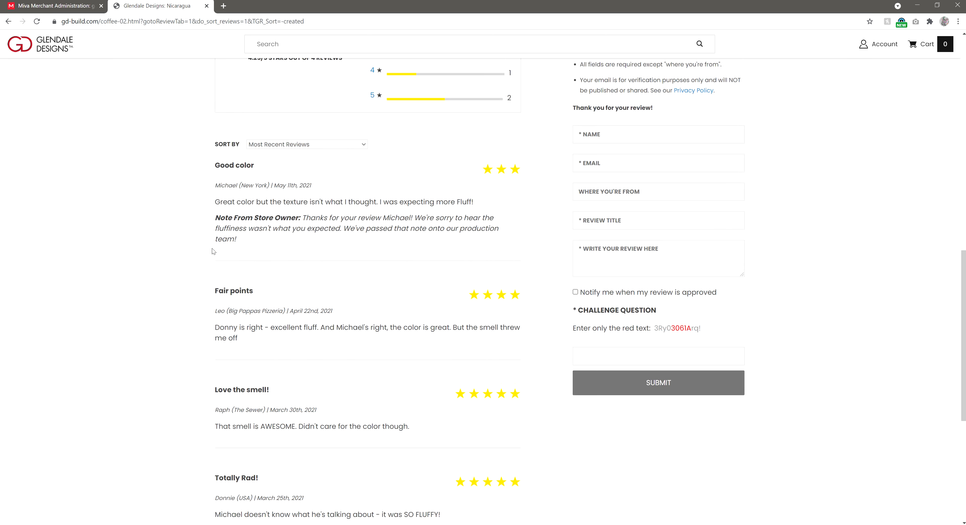